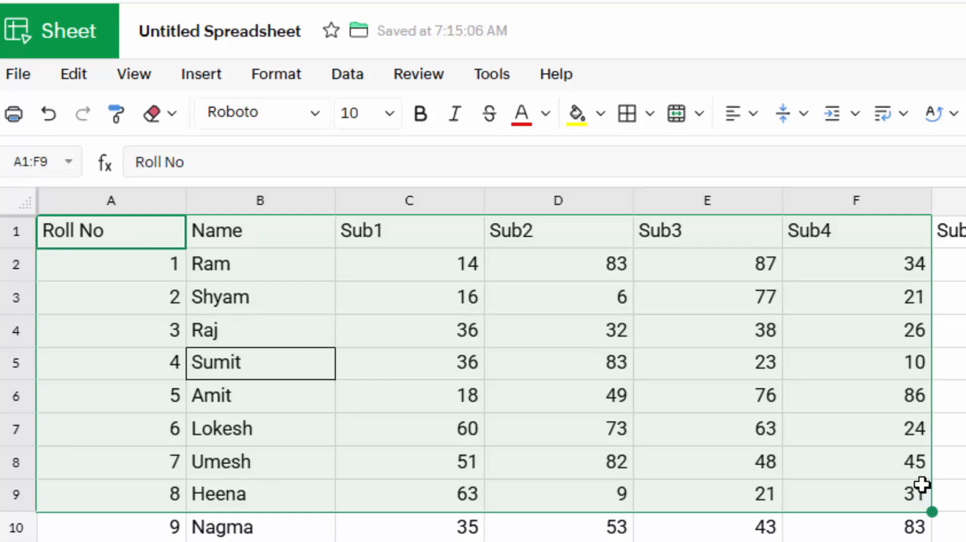
# Select the whole marks table A1:H12, add borders around every cell and color them red (#ff0000)
pyautogui.hotkey('ctrl', 'a')
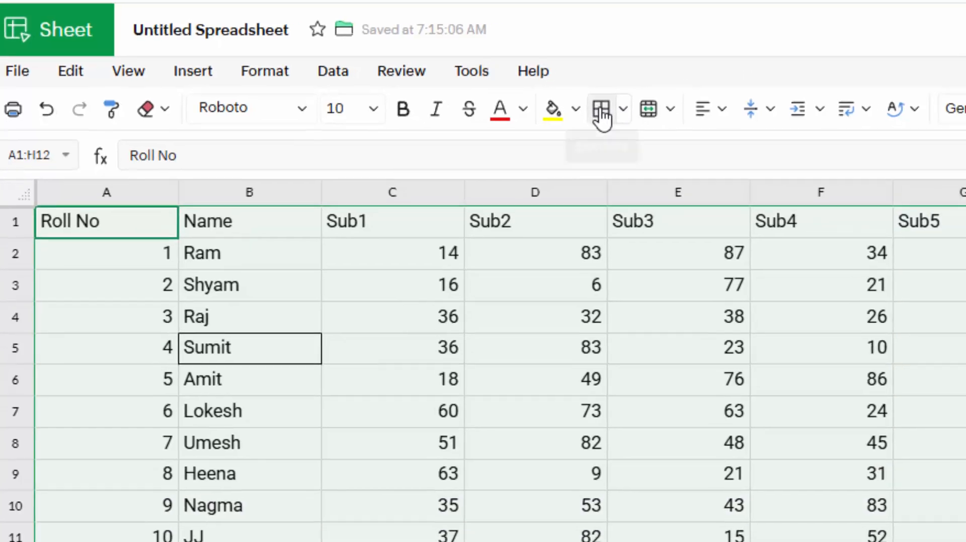
pyautogui.click(601, 113)
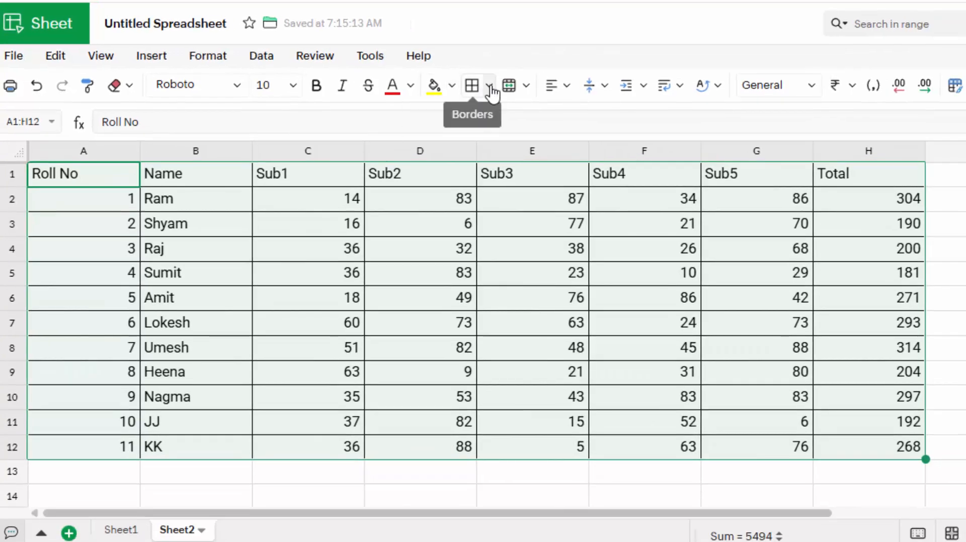
pyautogui.click(491, 89)
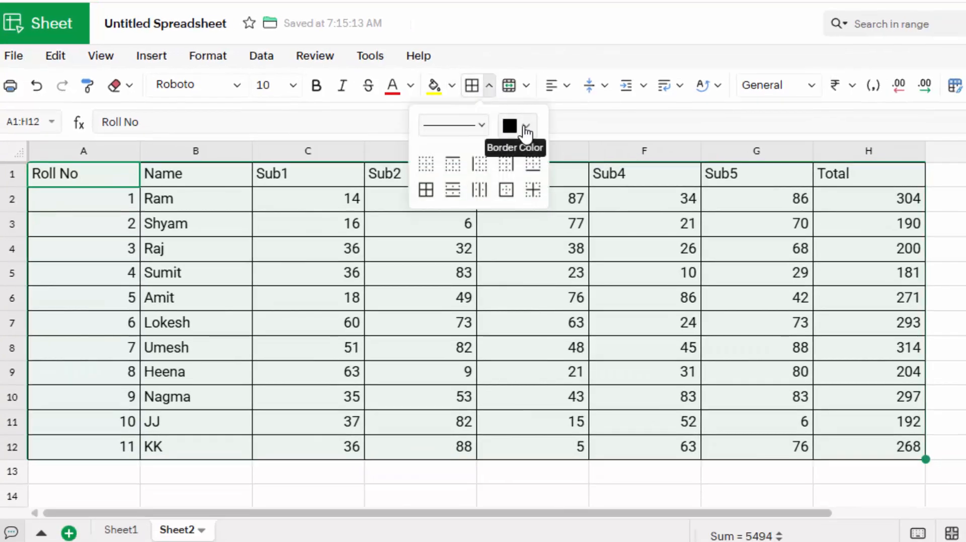
pyautogui.click(484, 129)
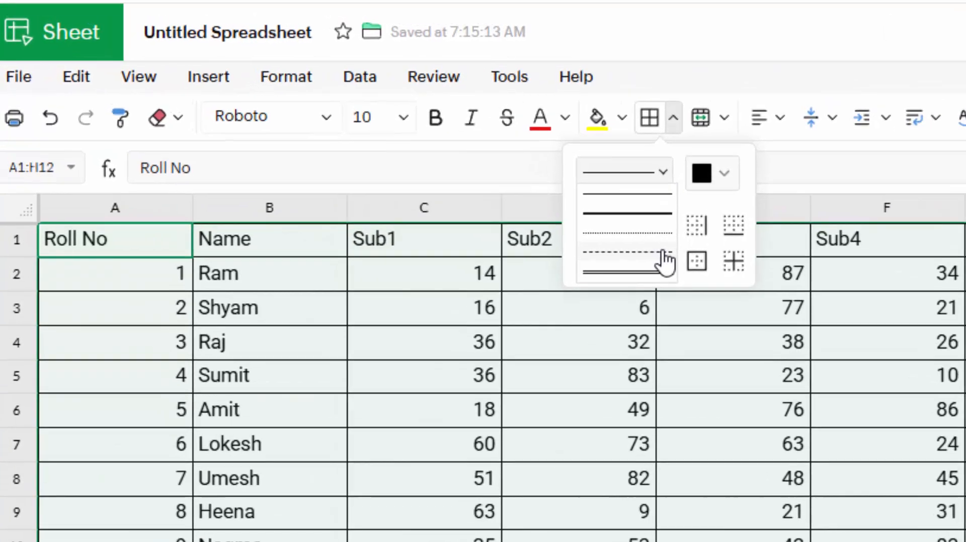
pyautogui.click(725, 174)
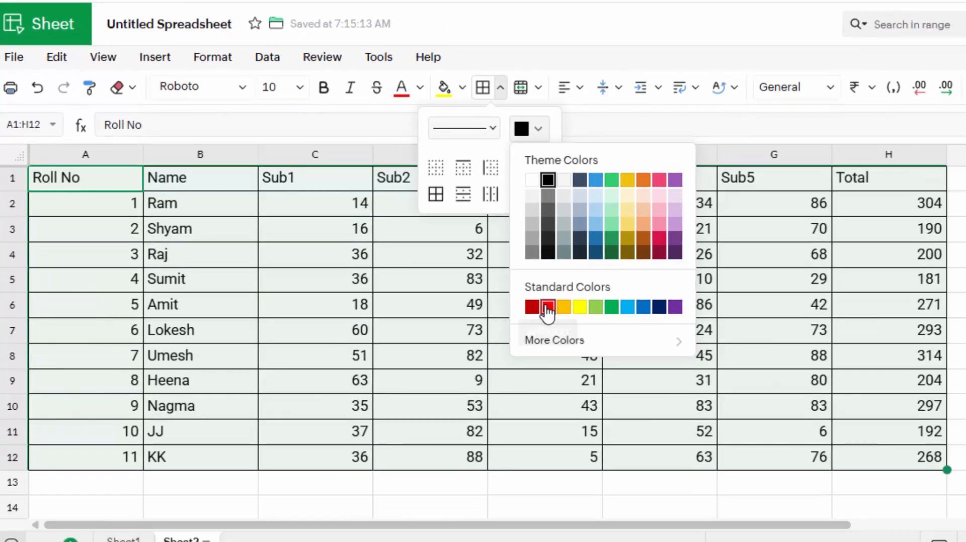
pyautogui.click(811, 454)
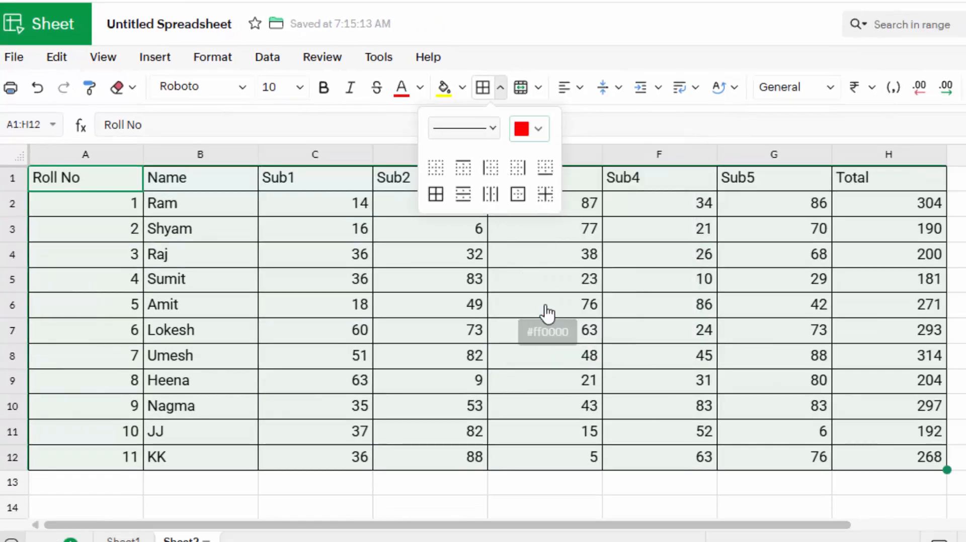
pyautogui.click(435, 195)
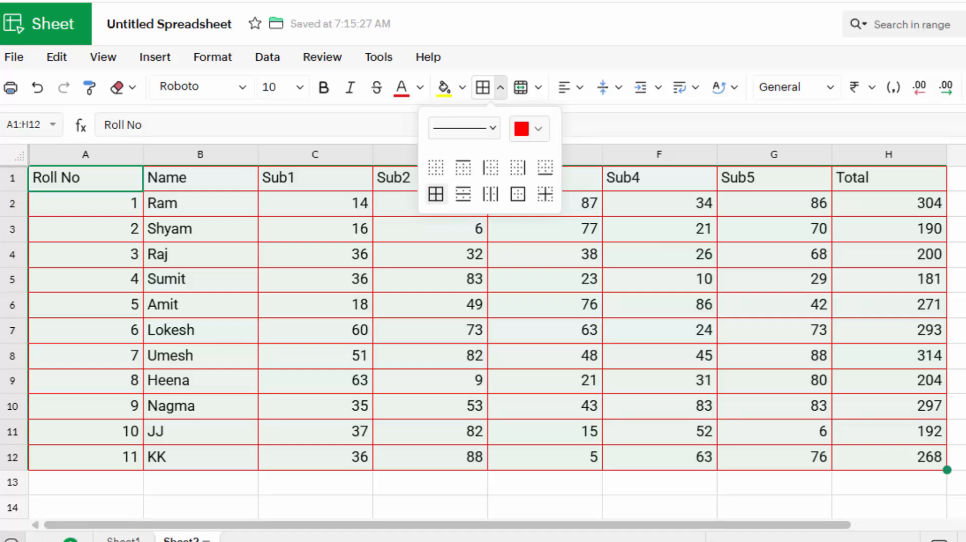
# Try a thick line style on the marks table's borders, and return them to the thin solid line
pyautogui.click(491, 130)
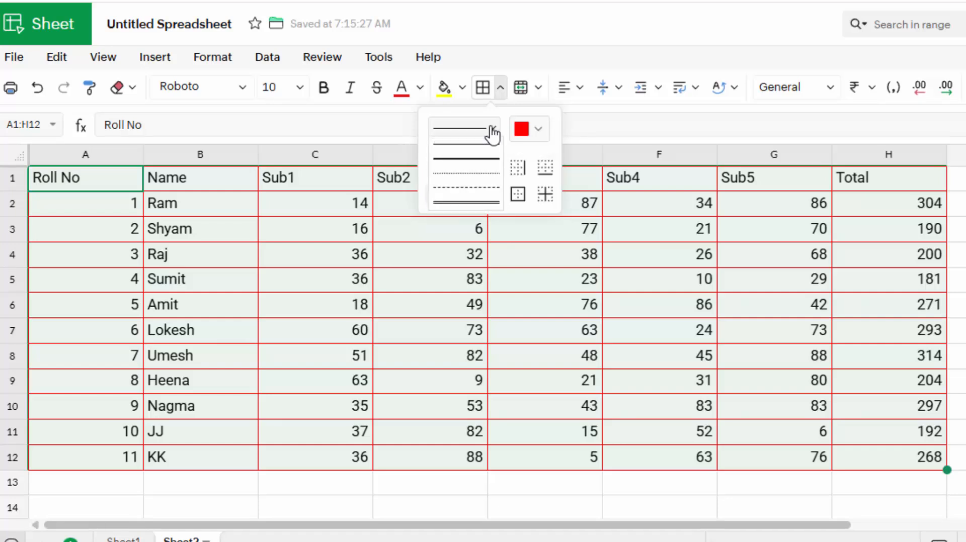
pyautogui.click(462, 160)
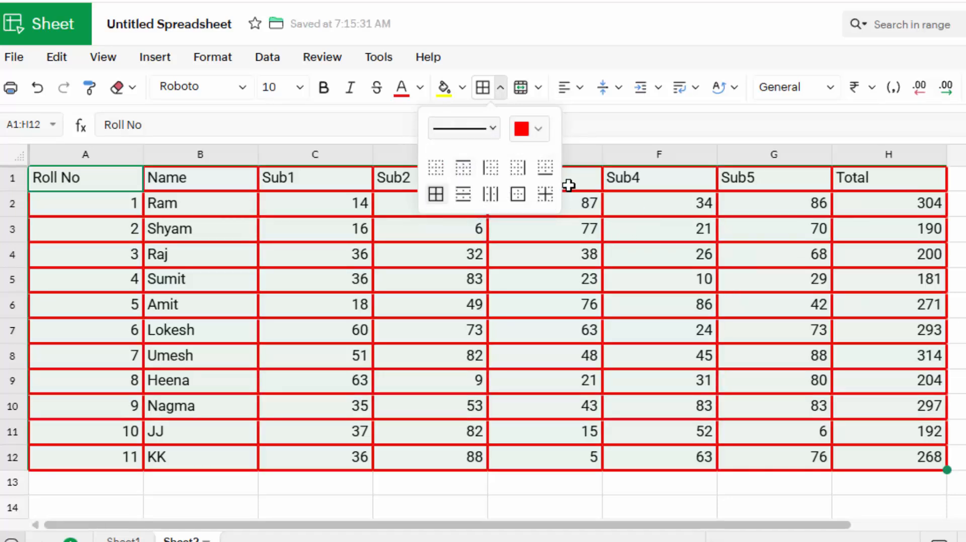
pyautogui.click(494, 132)
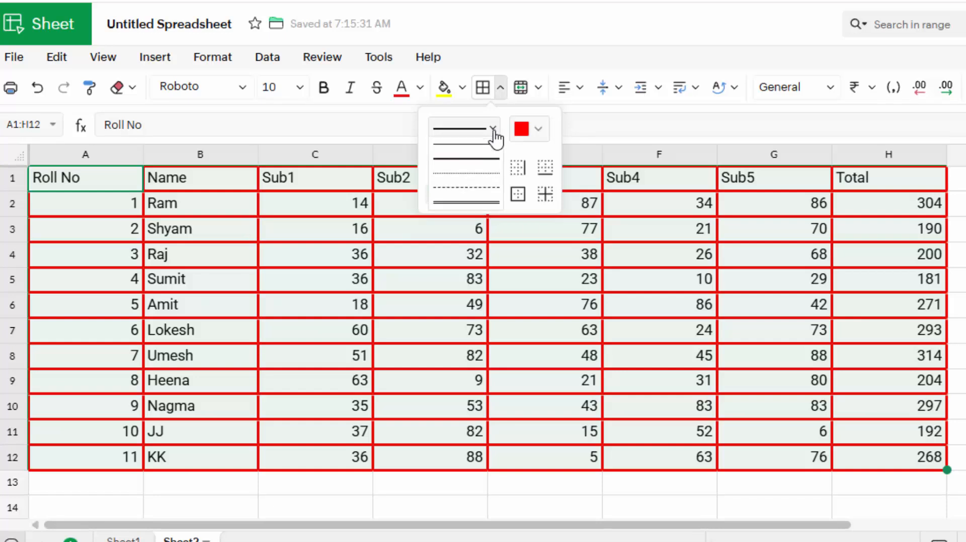
pyautogui.click(484, 145)
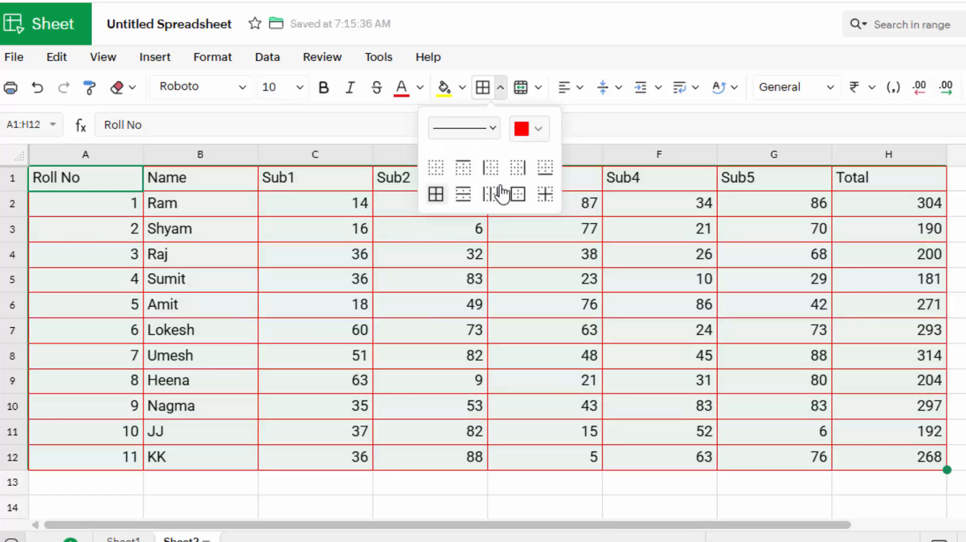
pyautogui.click(956, 331)
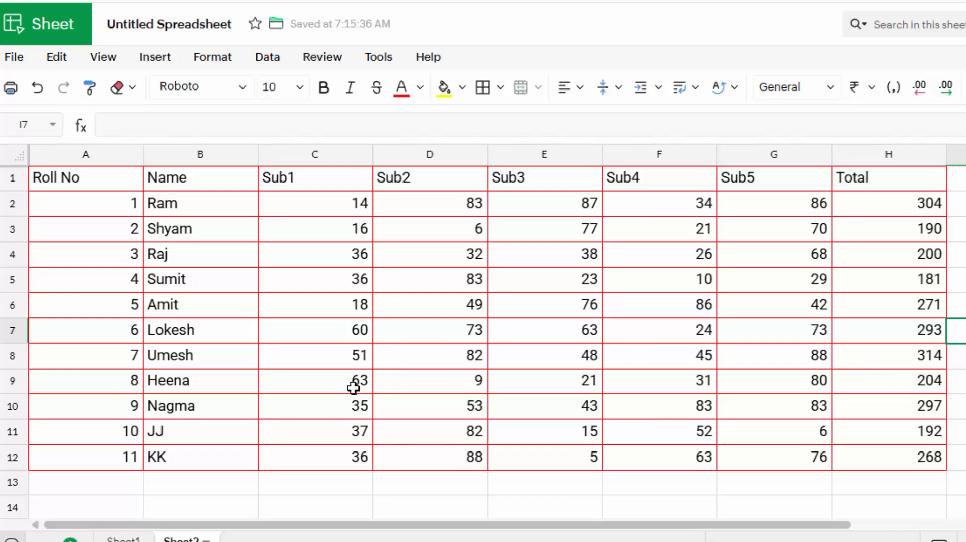
# Enter a TAKE formula in cell A14 that extracts the first 5 rows and 4 columns of A1:H12
pyautogui.click(123, 510)
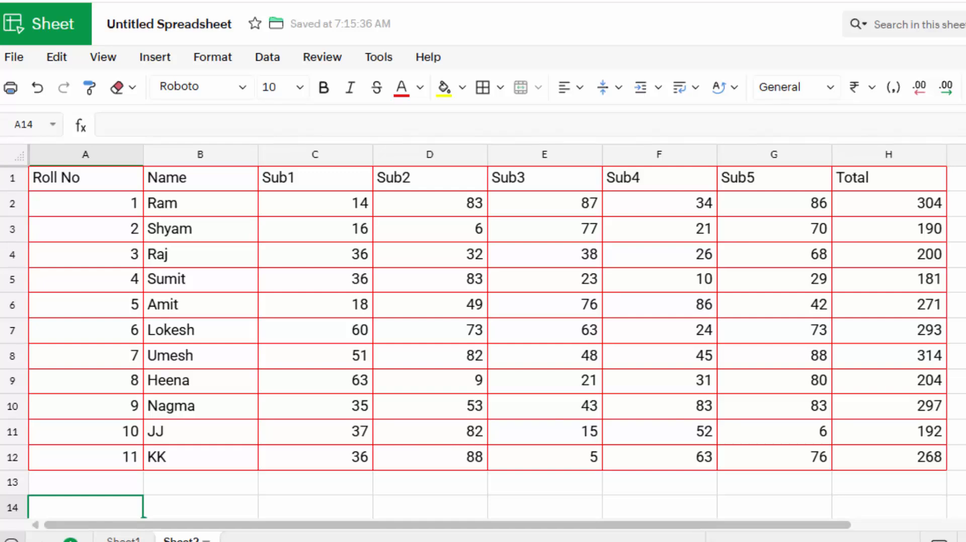
pyautogui.hotkey('ctrl', '-')
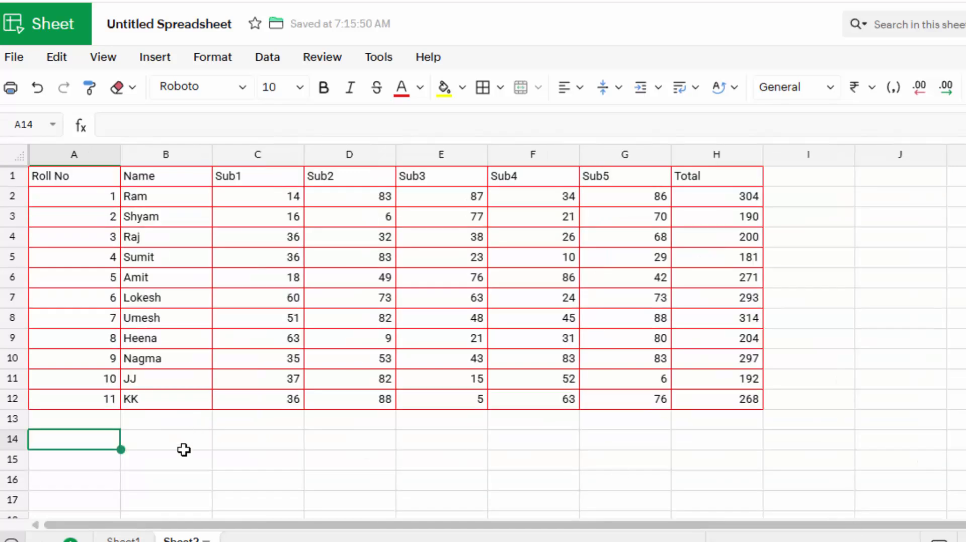
pyautogui.write('=t')
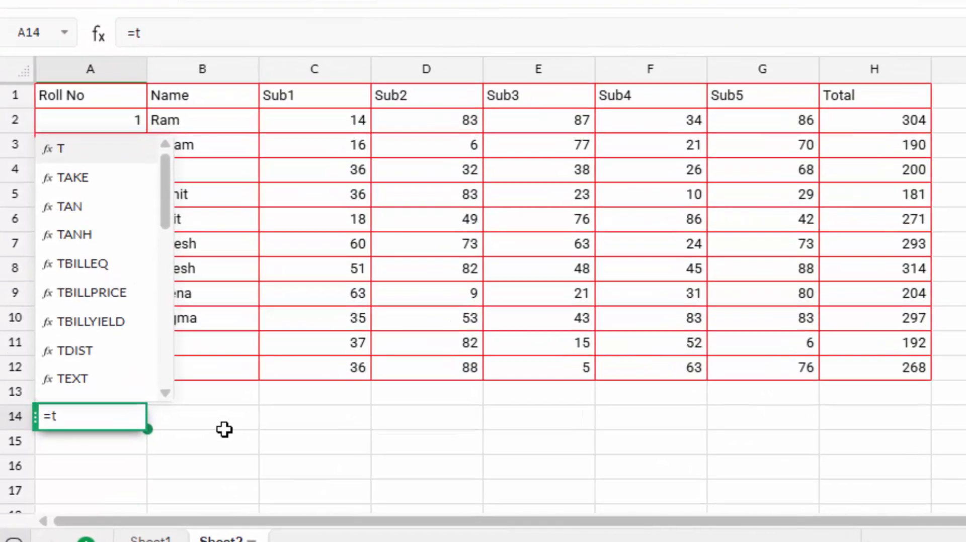
pyautogui.press('Down')
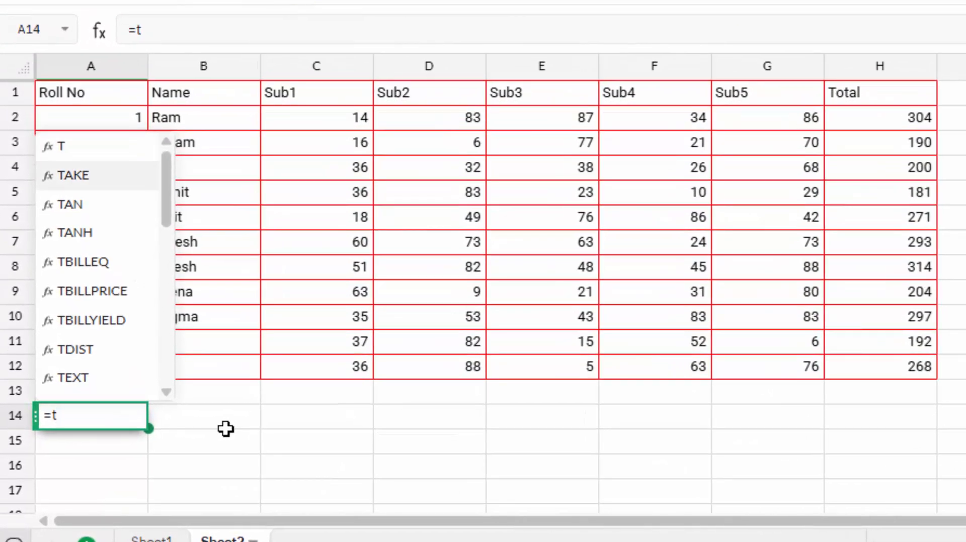
pyautogui.press('Tab')
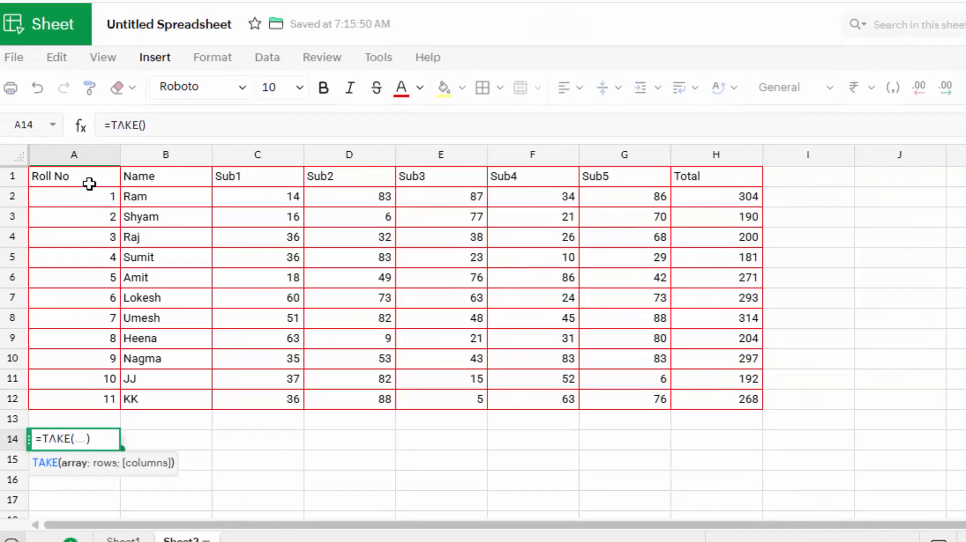
pyautogui.moveTo(96, 144); pyautogui.dragTo(726, 371)
pyautogui.moveTo(660, 386); pyautogui.dragTo(717, 402)
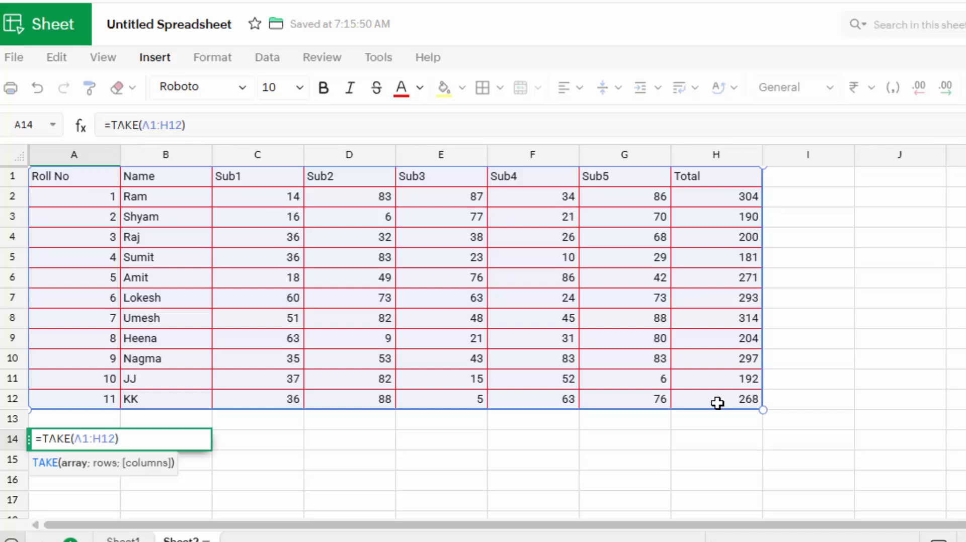
pyautogui.write(';')
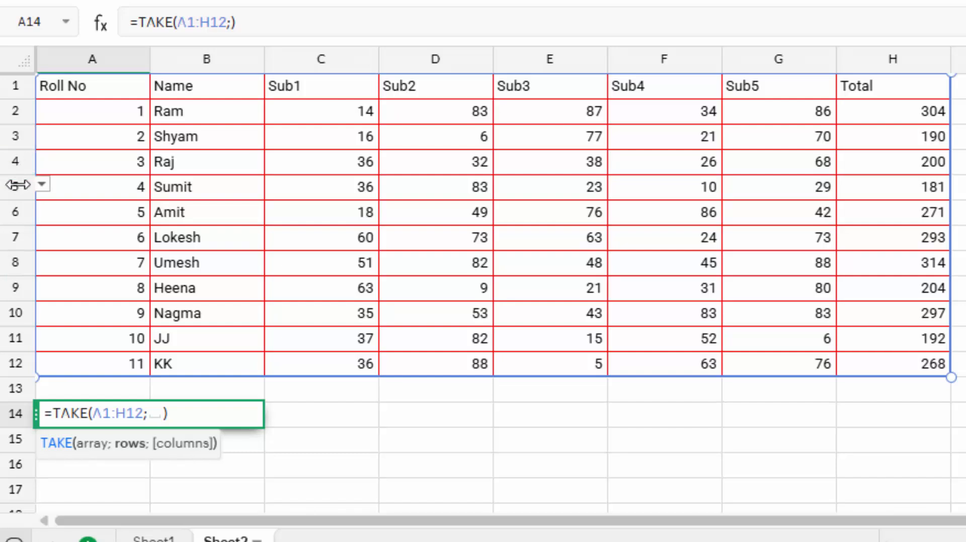
pyautogui.write('5,4')
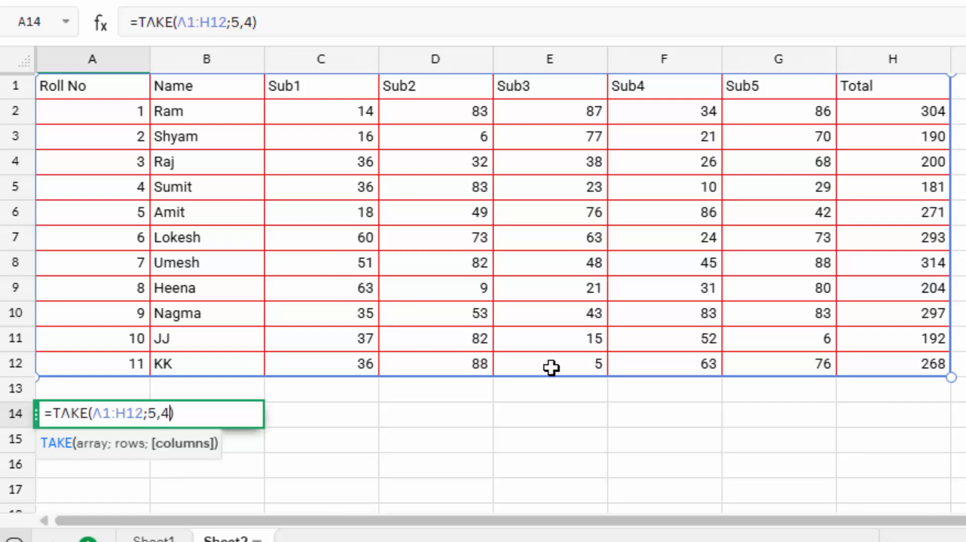
pyautogui.press('Return')
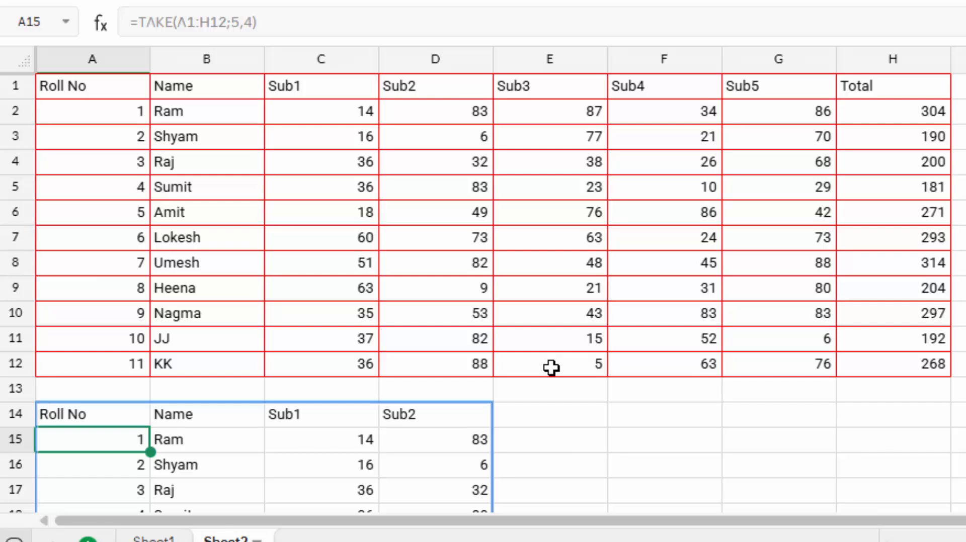
# Examine the extracted rows and columns in A14:D18 below the marks table
pyautogui.scroll(-3, 584, 415)
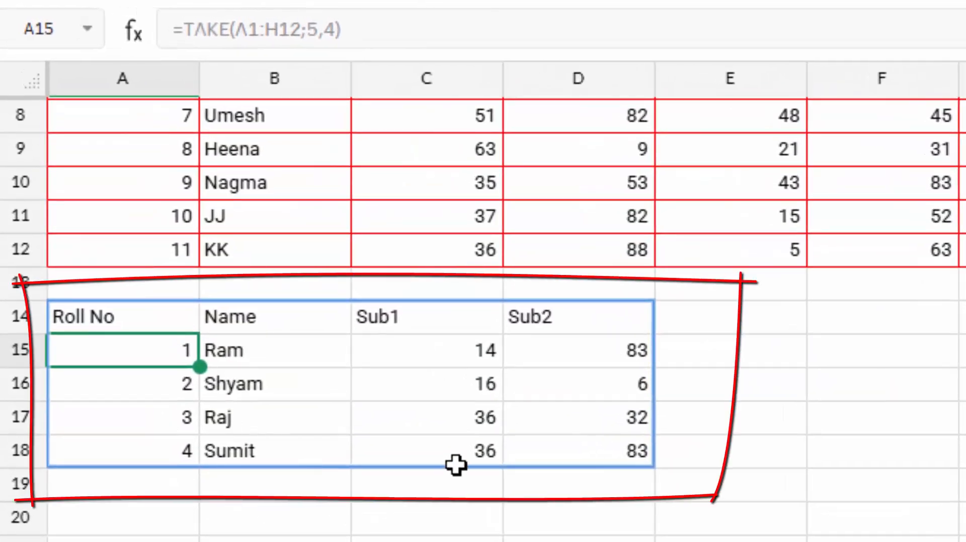
pyautogui.scroll(2, 456, 465)
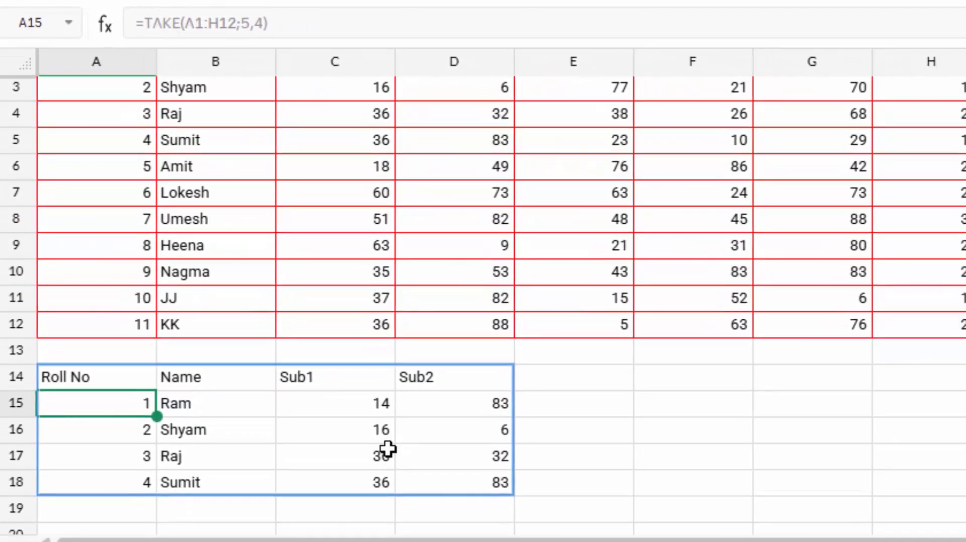
pyautogui.click(388, 448)
pyautogui.hotkey('ctrl', '+')
pyautogui.hotkey('ctrl', '+')
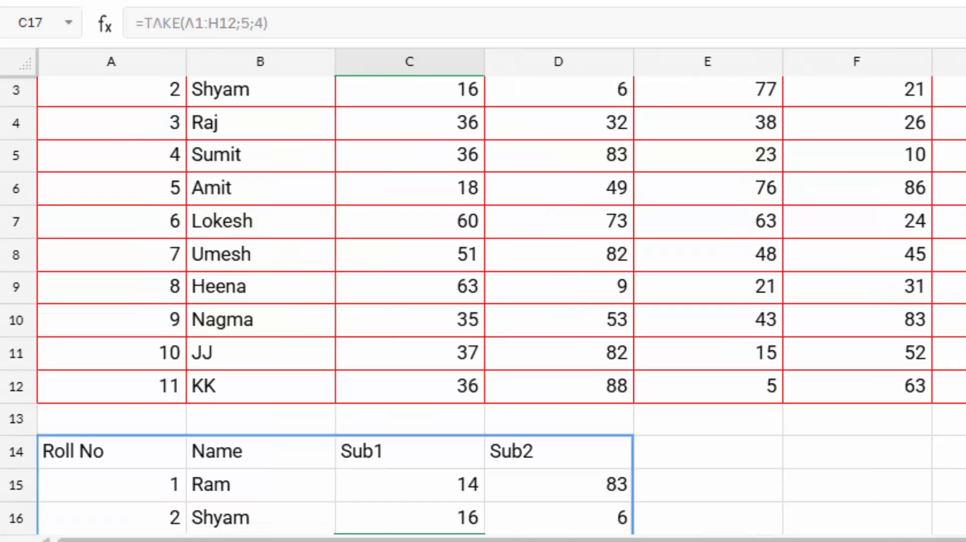
pyautogui.scroll(-4, 883, 443)
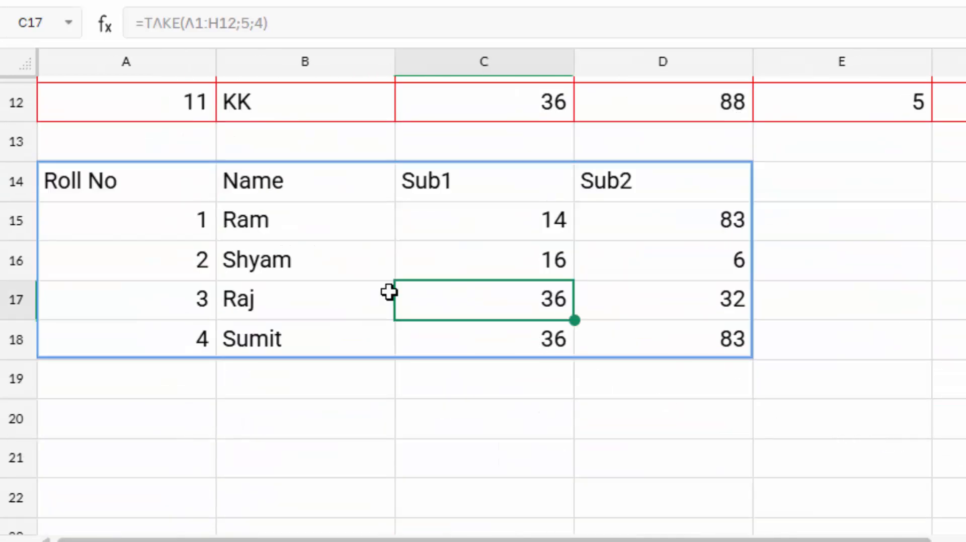
pyautogui.moveTo(166, 196); pyautogui.dragTo(677, 327)
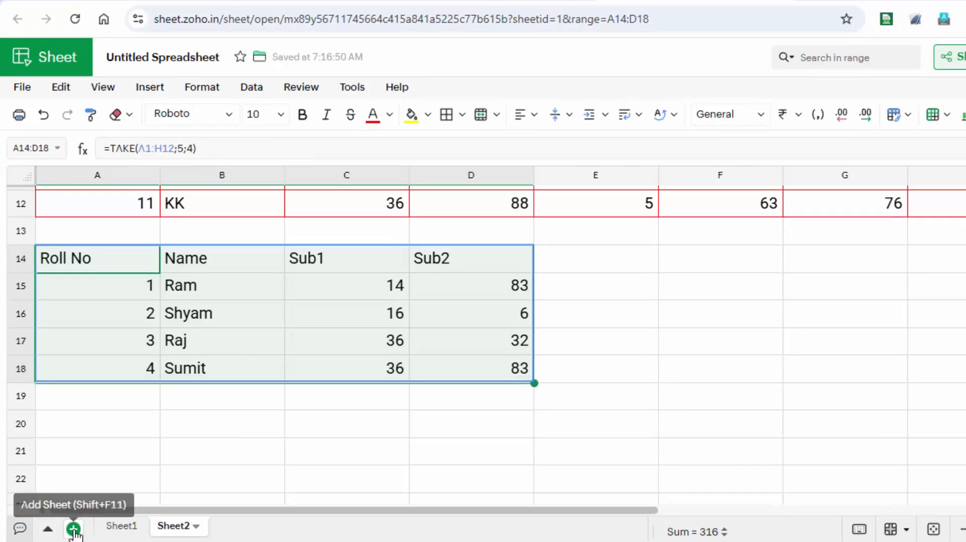
# Add a new sheet and start a TAKE formula in its cell A1 with Sheet2's range A1:H12 as the array
pyautogui.click(73, 529)
pyautogui.write('=tak')
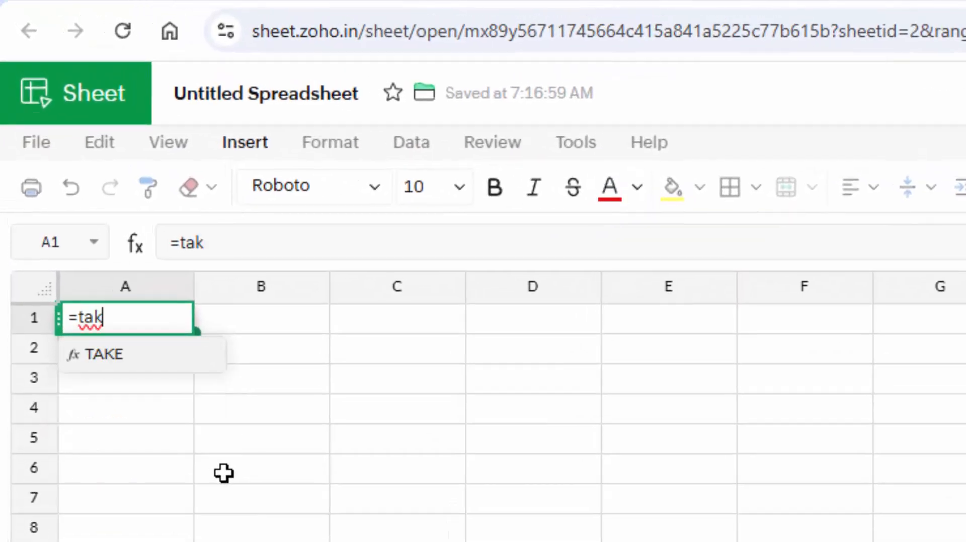
pyautogui.write('e')
pyautogui.press('Tab')
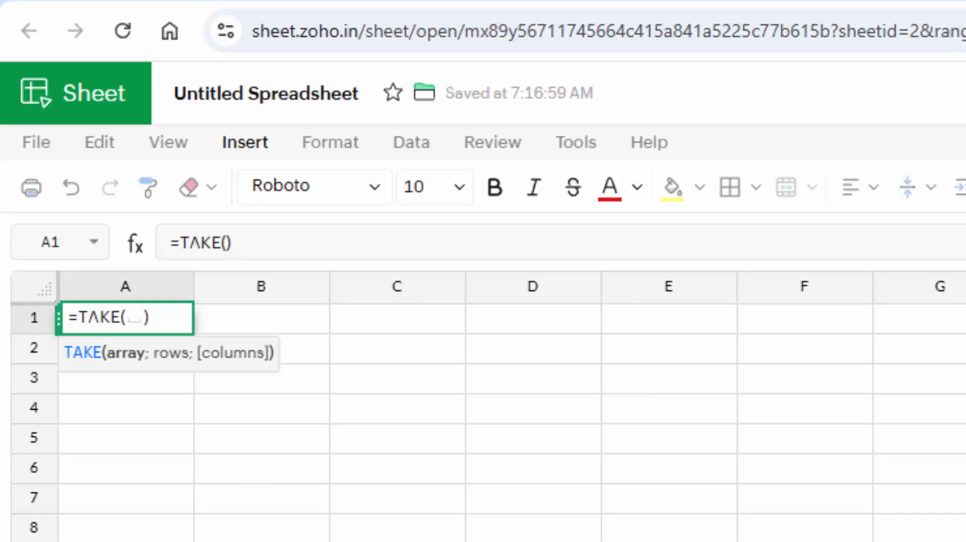
pyautogui.click(160, 513)
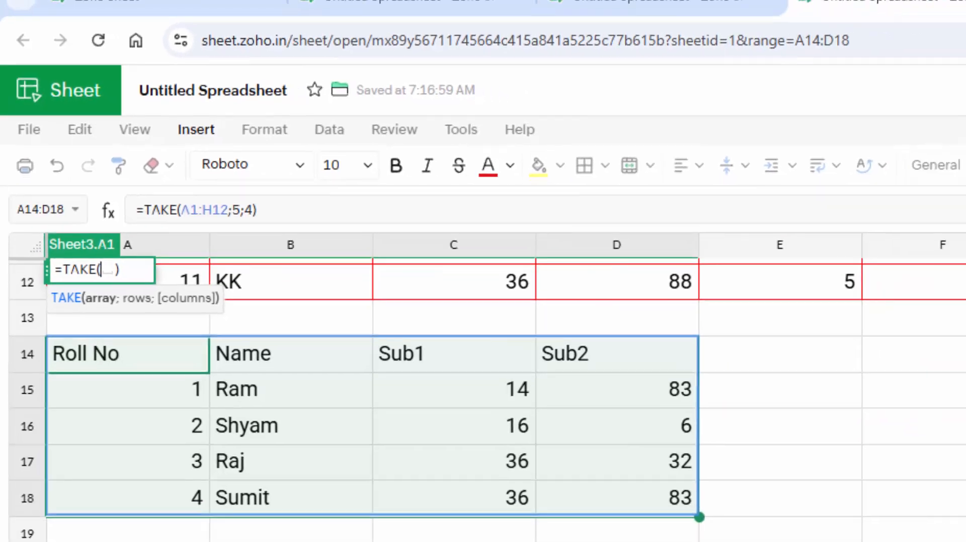
pyautogui.scroll(5, 260, 321)
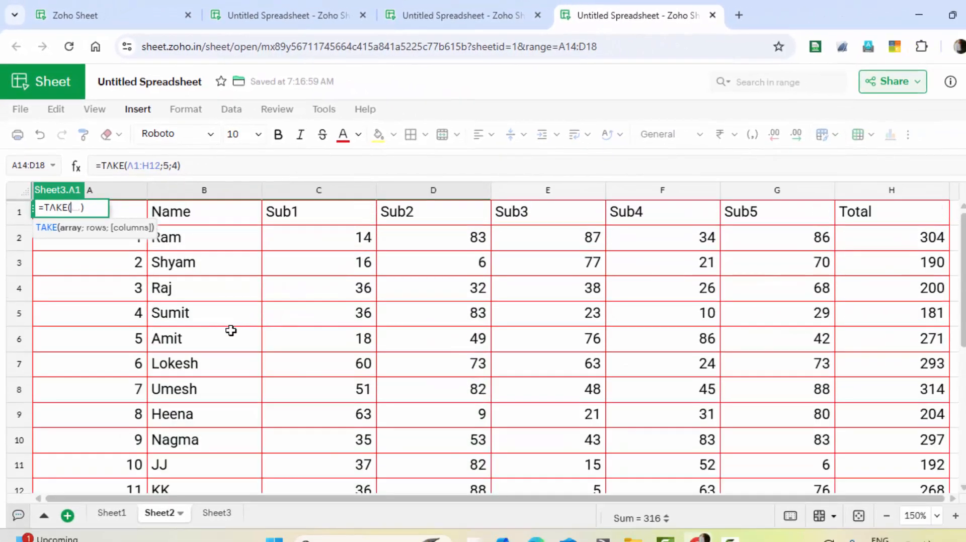
pyautogui.moveTo(126, 216); pyautogui.dragTo(922, 429)
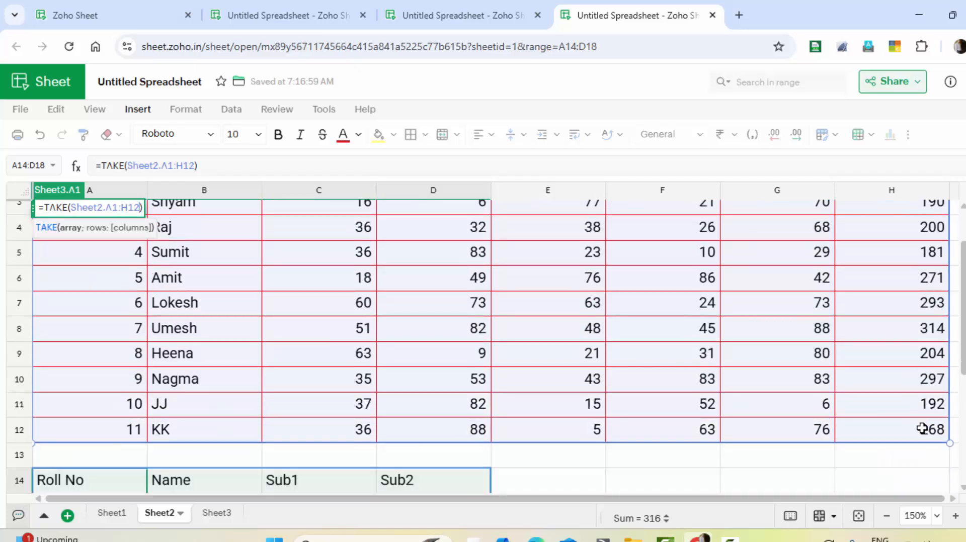
# Try to complete the TAKE formula on the new sheet with 5 rows and 6 columns, and enter it
pyautogui.write(';')
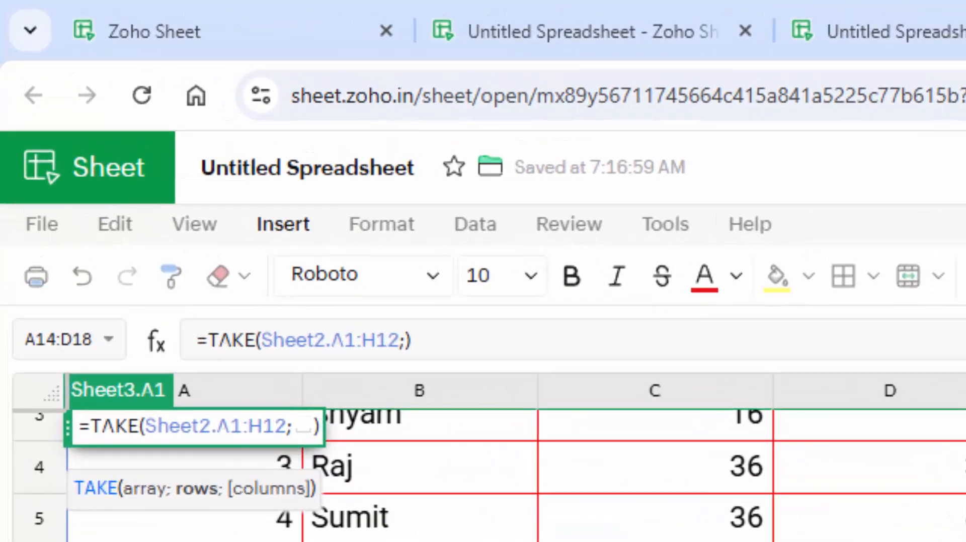
pyautogui.write('5')
pyautogui.write(',6')
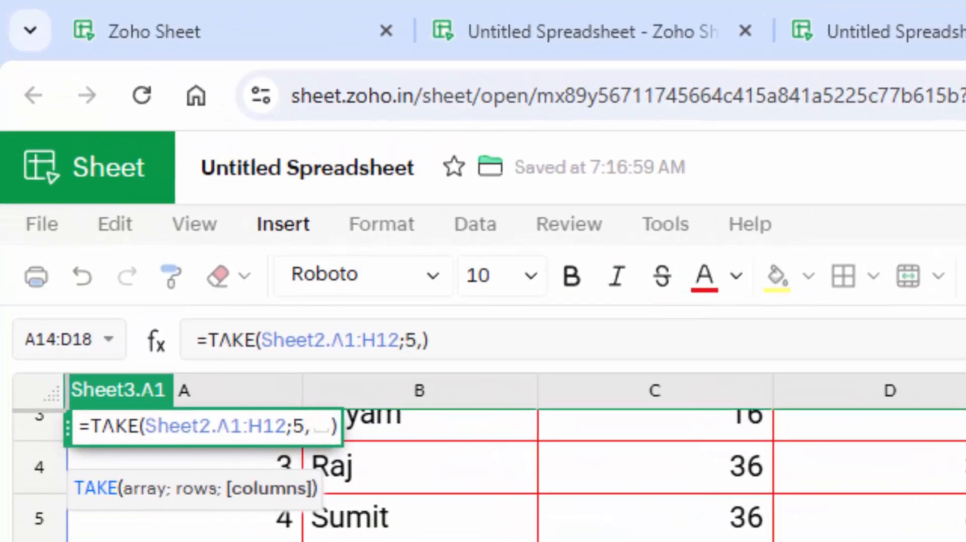
pyautogui.write(')')
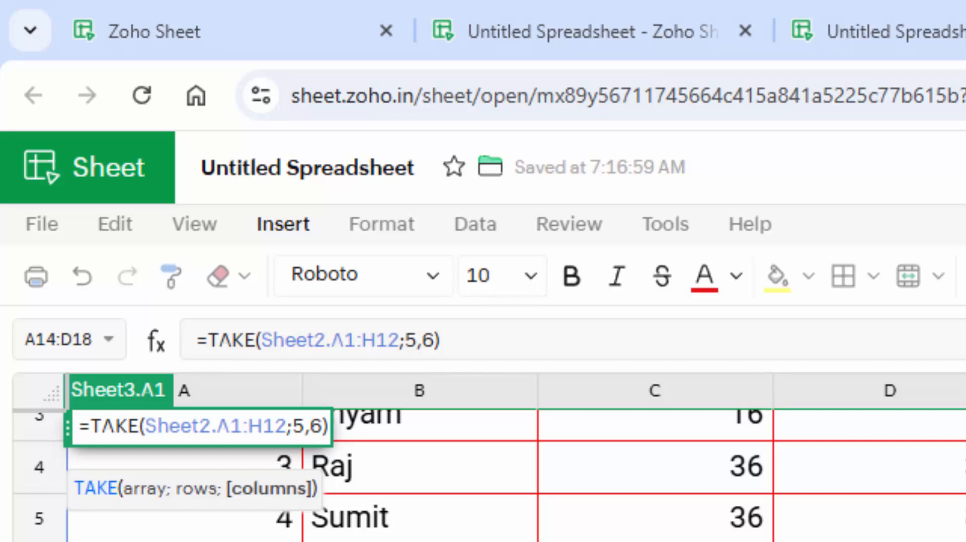
pyautogui.write(')')
pyautogui.press('Return')
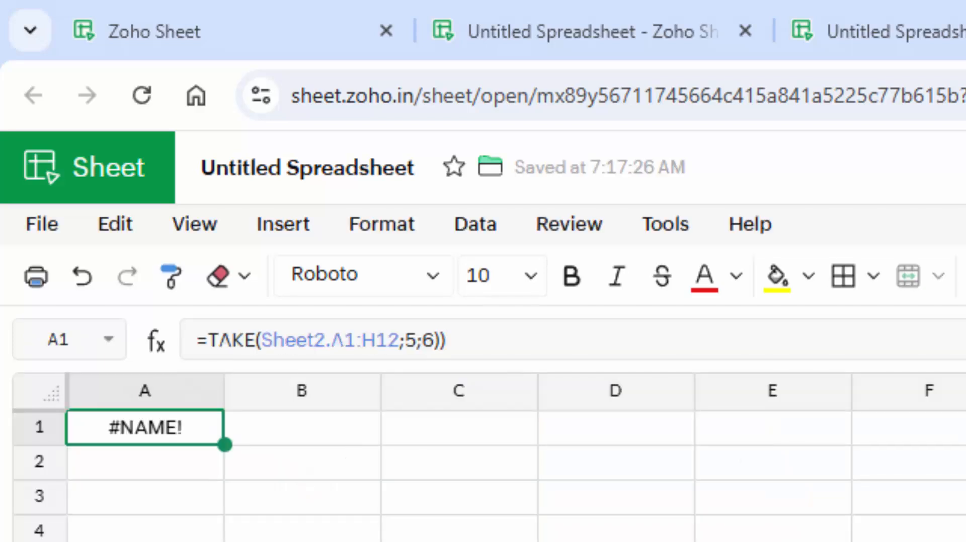
# Remove the extra closing parenthesis from cell A1's formula so it reads =TAKE(Sheet2.A1:H12;5;6), and enter it
pyautogui.click(461, 347)
pyautogui.press('BackSpace')
pyautogui.press('Return')
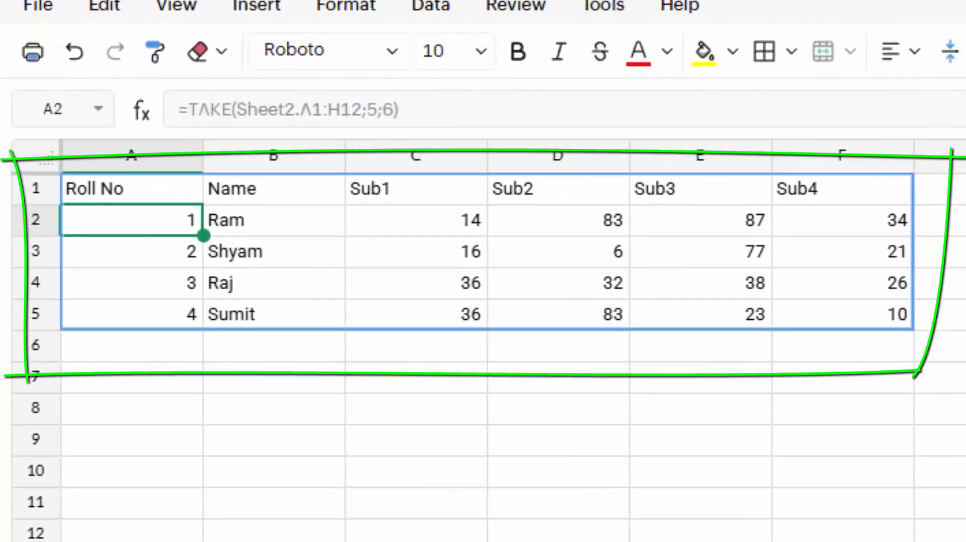
# Examine the extracted table column by column, selecting the columns from A through F in turn
pyautogui.hotkey('ctrl', '+')
pyautogui.hotkey('ctrl', '+')
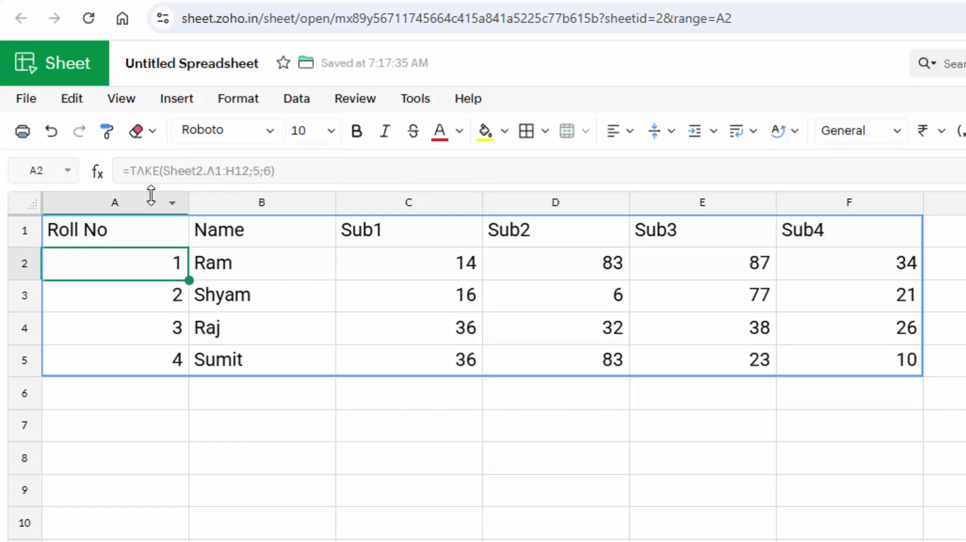
pyautogui.click(131, 206)
pyautogui.click(216, 204)
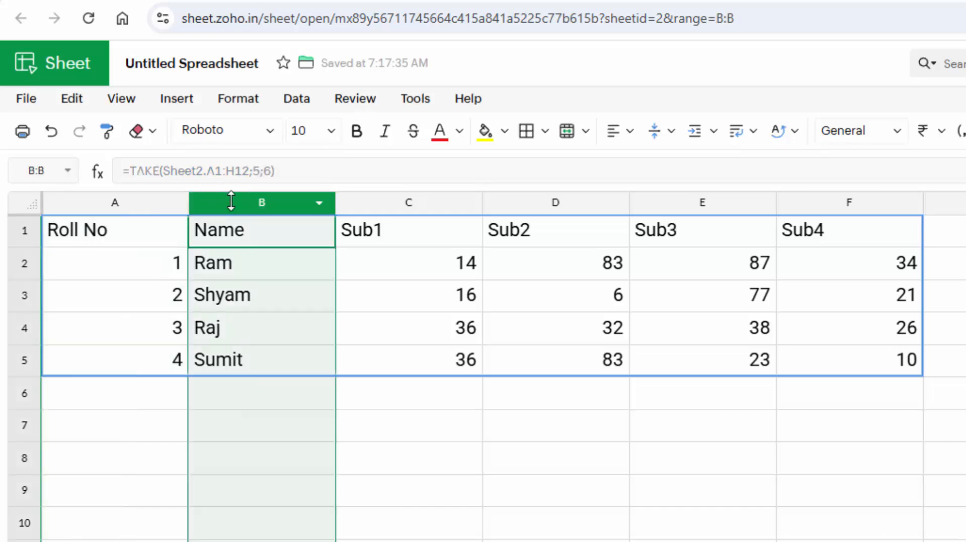
pyautogui.click(358, 204)
pyautogui.click(558, 204)
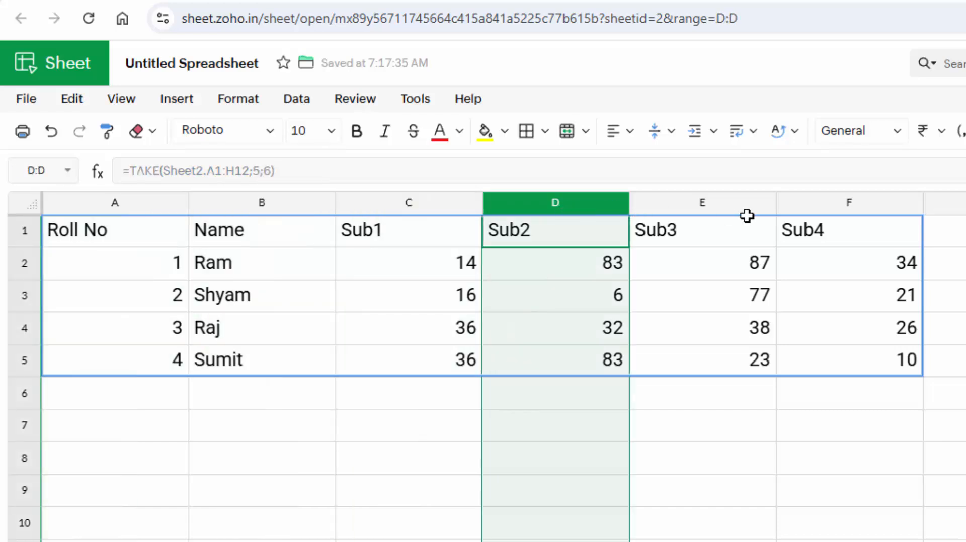
pyautogui.click(746, 203)
pyautogui.click(850, 204)
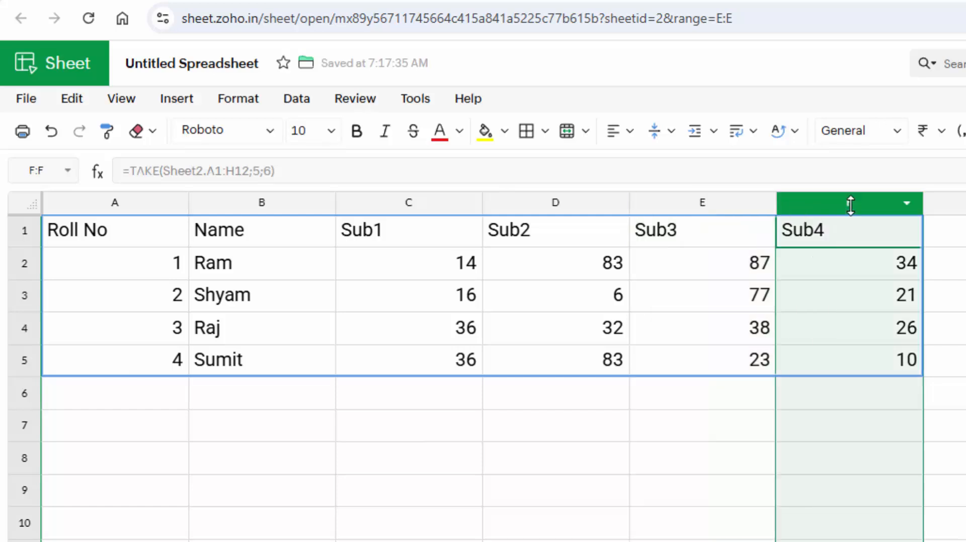
# Examine the extracted table row by row, selecting rows 1 through 5 in turn, and finish on empty cell C8
pyautogui.click(28, 233)
pyautogui.click(23, 263)
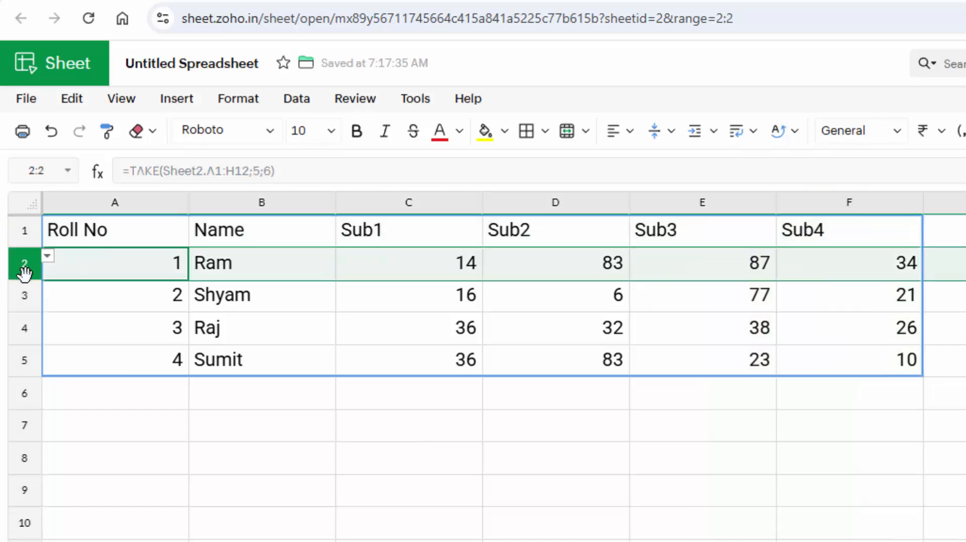
pyautogui.click(25, 295)
pyautogui.click(26, 330)
pyautogui.click(22, 361)
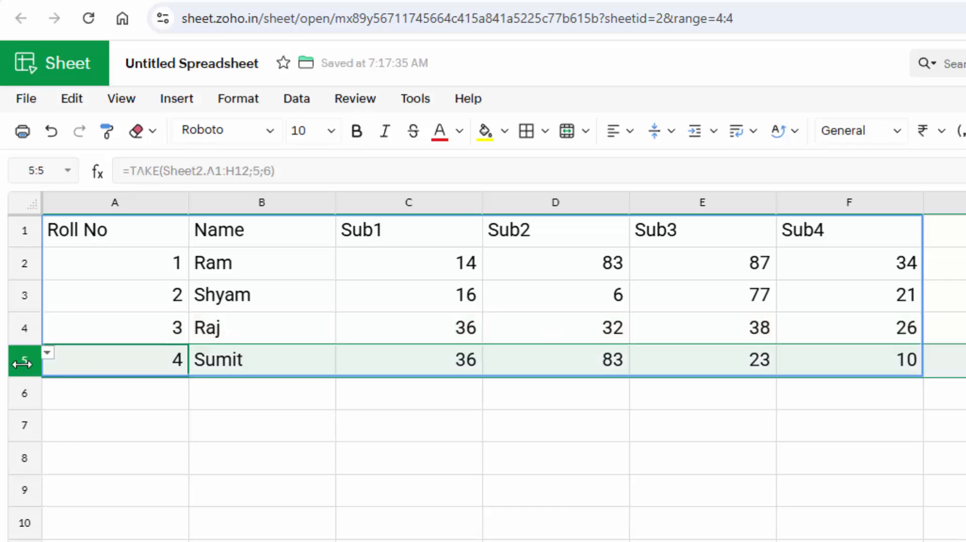
pyautogui.click(367, 465)
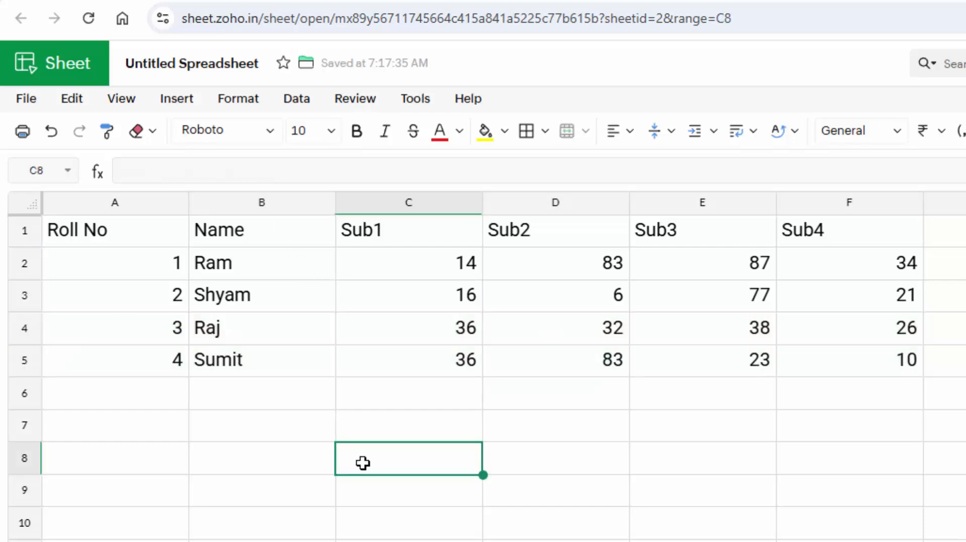